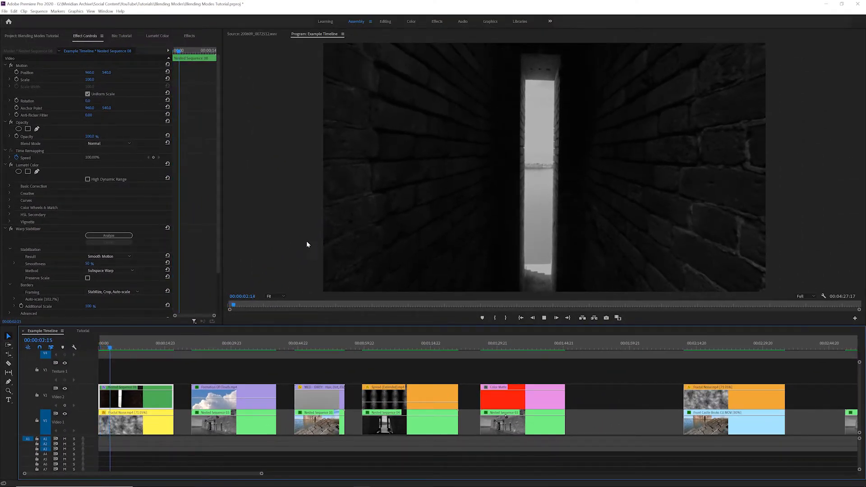
Solo the Fractal Noise layer to preview it, then reselect the Nested Sequence 08 corridor clip
{"action": "key", "text": "space"}
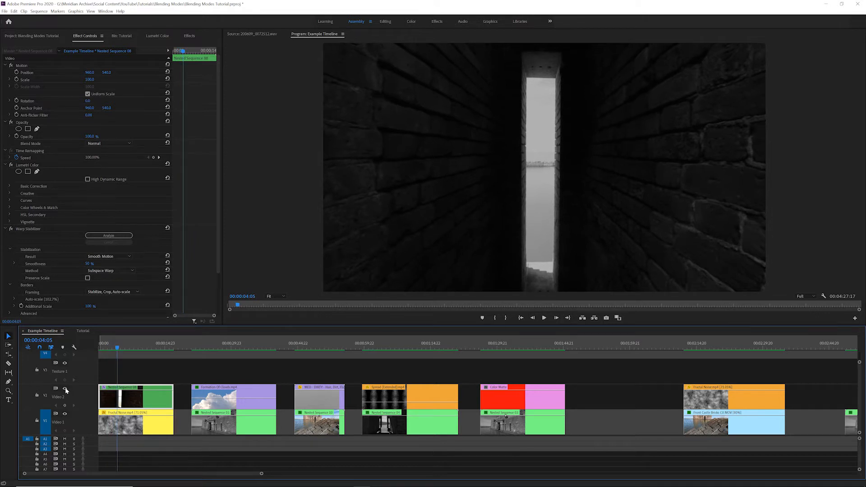
{"action": "left_click", "coordinate": [65, 389]}
{"action": "left_click", "coordinate": [128, 424]}
{"action": "key", "text": "space"}
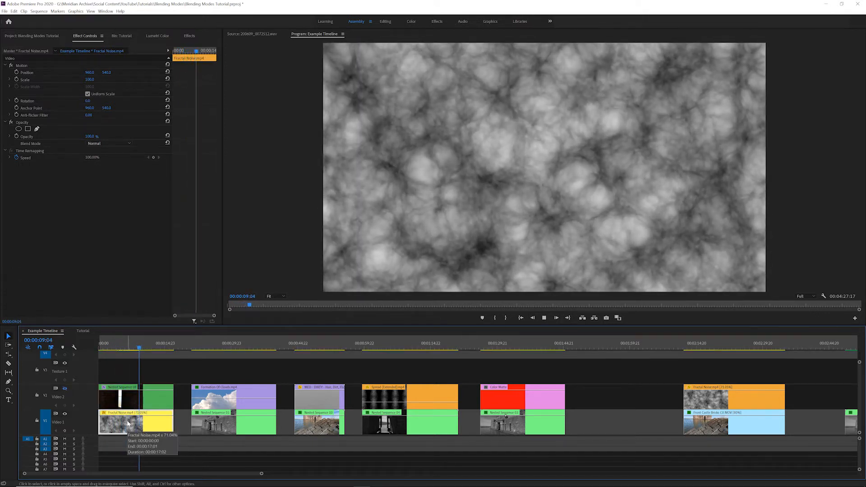
{"action": "key", "text": "space"}
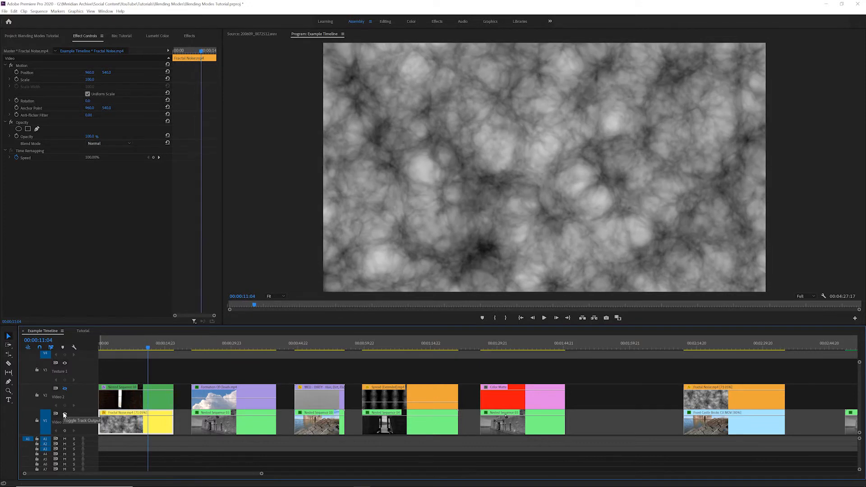
{"action": "left_click", "coordinate": [64, 389]}
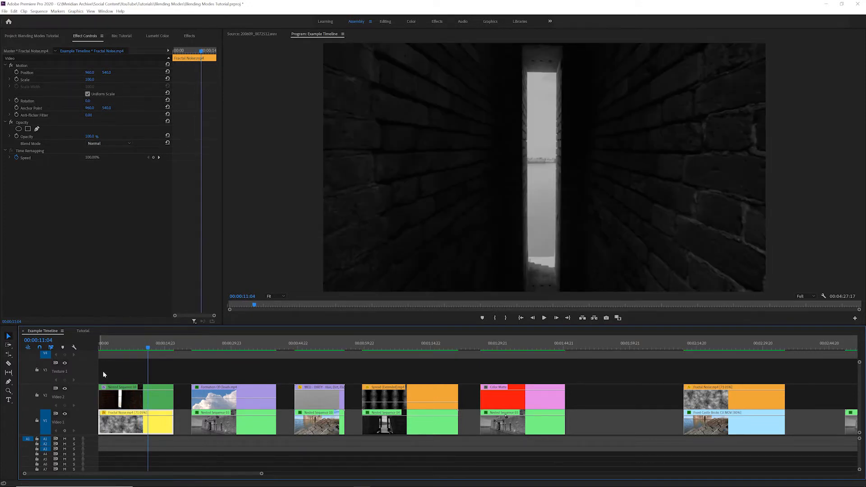
{"action": "left_click", "coordinate": [115, 398]}
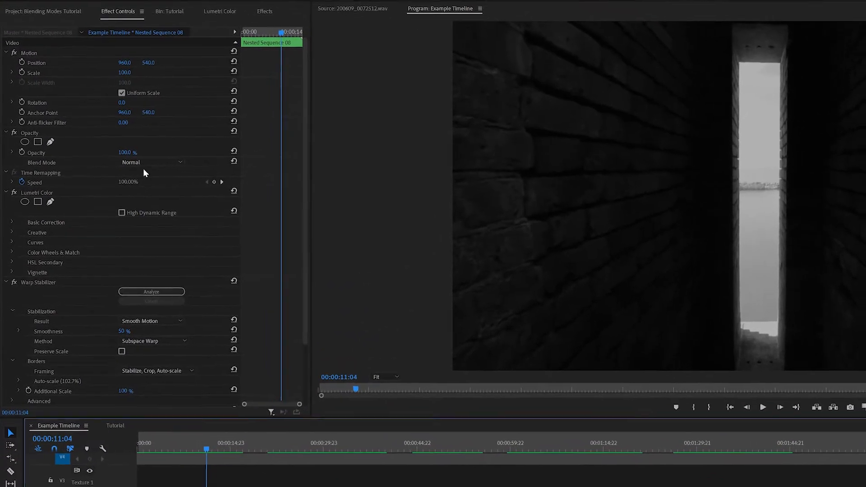
Audition Darken, Screen, Overlay, Exclusion and Color on the corridor clip, then return to Normal
{"action": "left_click", "coordinate": [145, 165]}
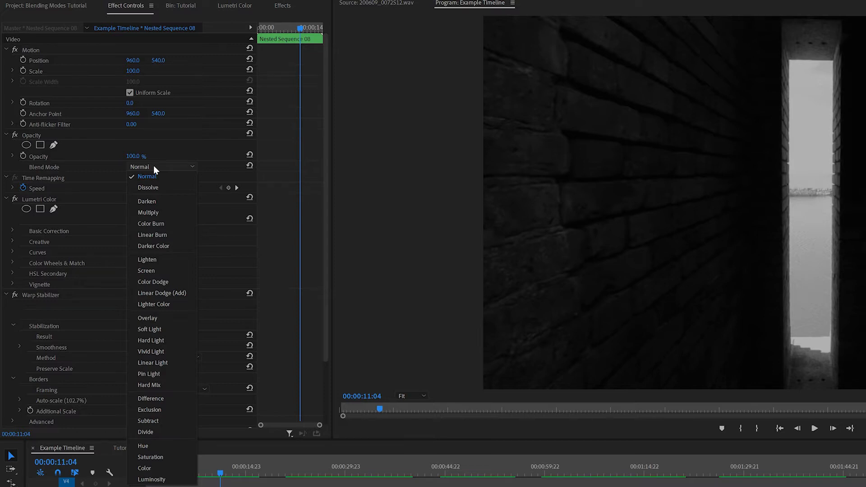
{"action": "left_click", "coordinate": [153, 201]}
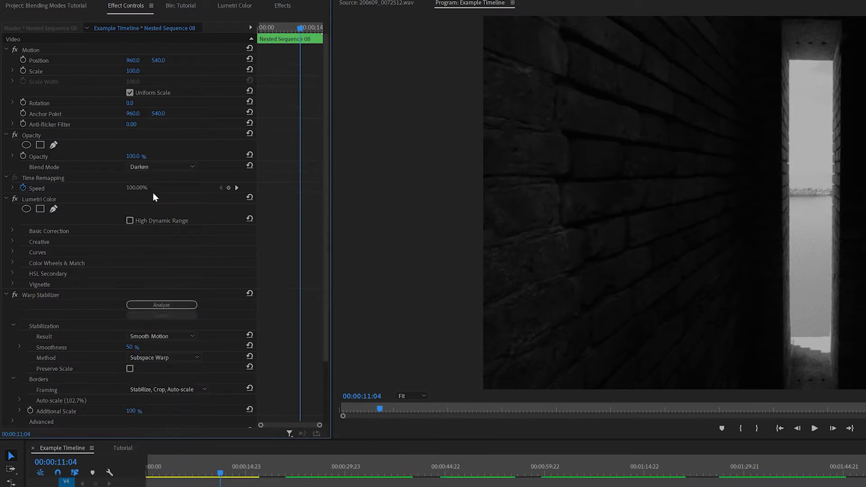
{"action": "left_click", "coordinate": [159, 167]}
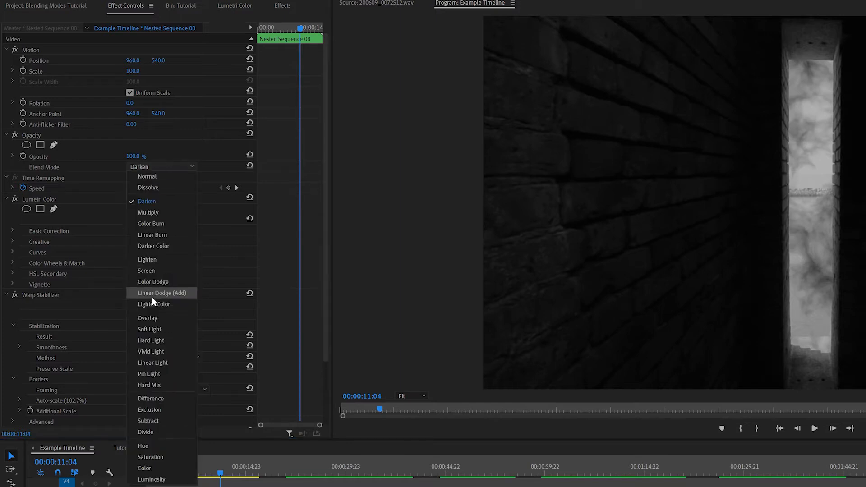
{"action": "left_click", "coordinate": [149, 273]}
{"action": "left_click", "coordinate": [159, 169]}
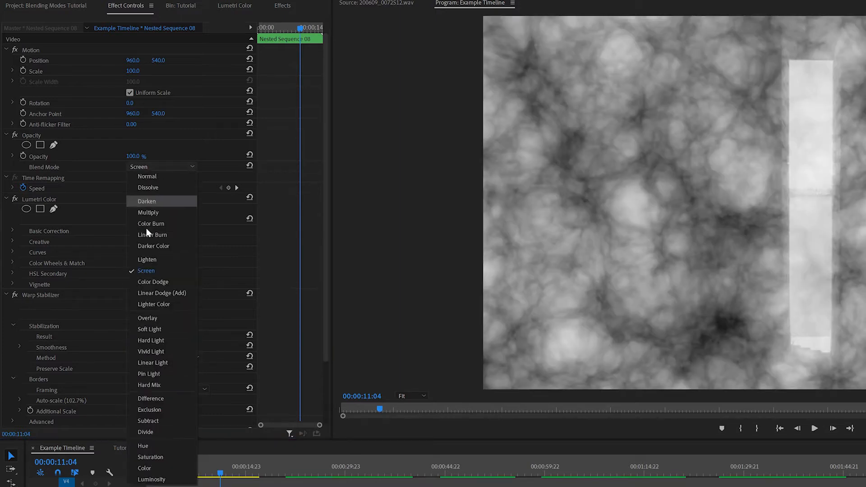
{"action": "left_click", "coordinate": [149, 313]}
{"action": "left_click", "coordinate": [166, 168]}
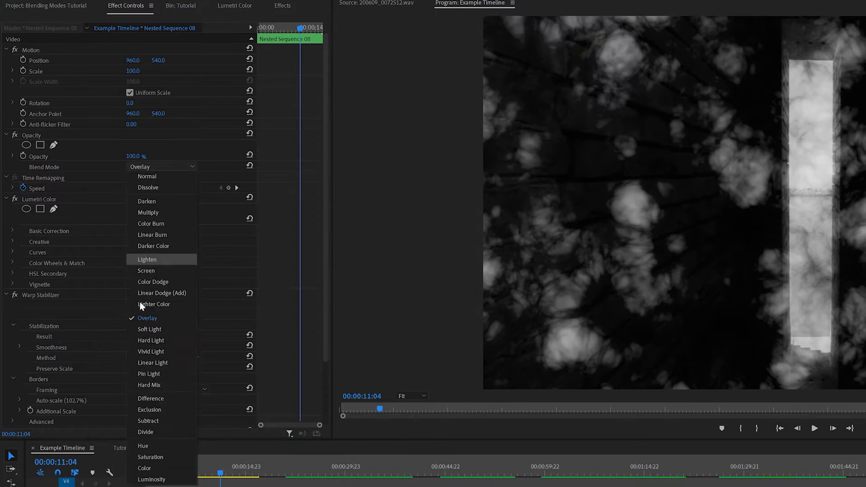
{"action": "left_click", "coordinate": [139, 410]}
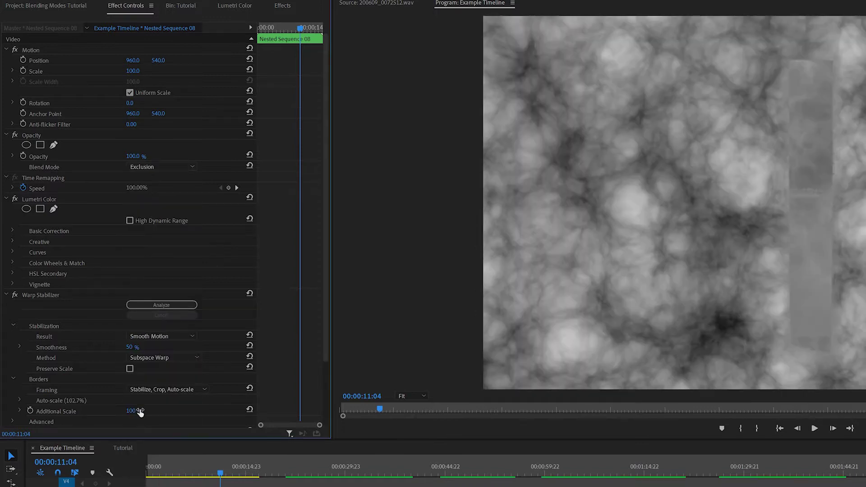
{"action": "left_click", "coordinate": [166, 167]}
{"action": "left_click", "coordinate": [153, 468]}
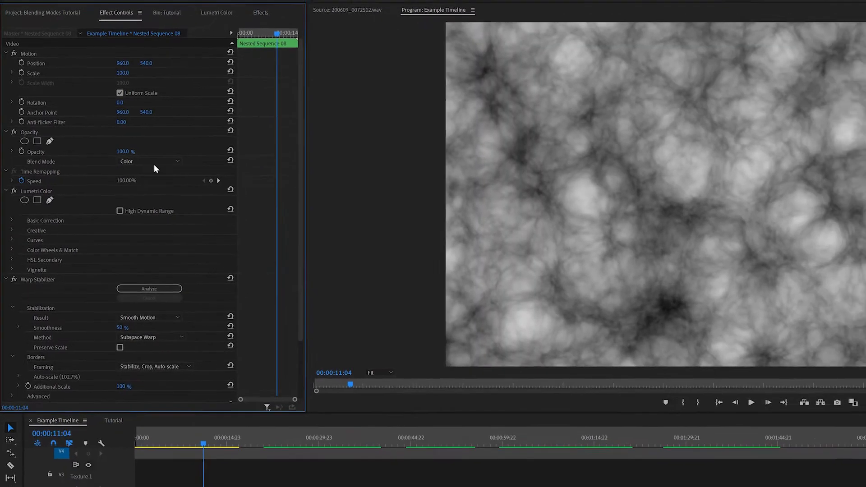
{"action": "left_click", "coordinate": [155, 166]}
{"action": "left_click", "coordinate": [108, 149]}
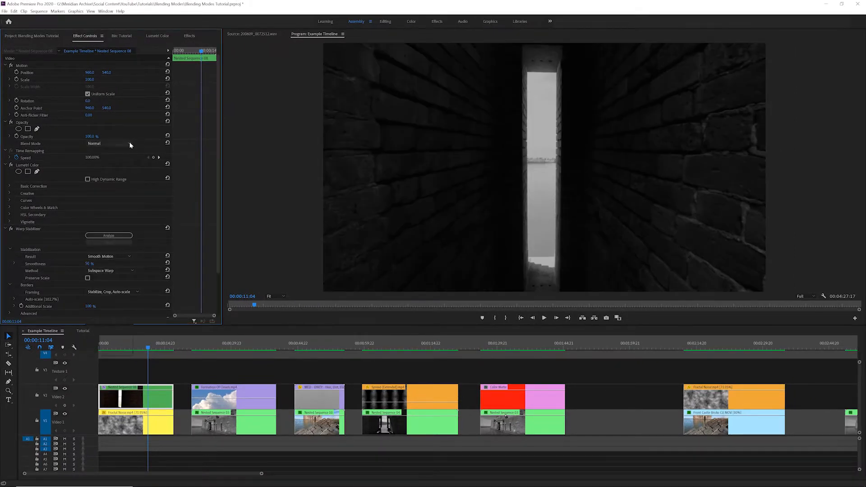
Try Dissolve with opacity from 50% down and back to 100%, then settle on Darken
{"action": "left_click", "coordinate": [129, 144]}
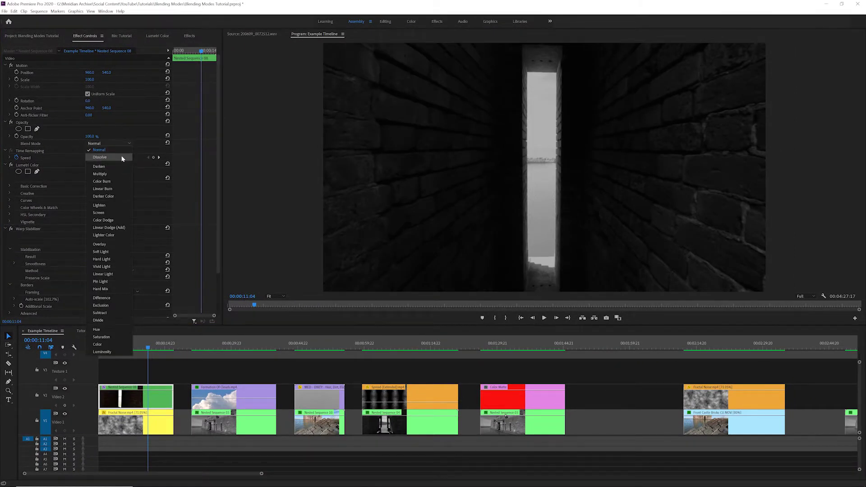
{"action": "left_click", "coordinate": [122, 157]}
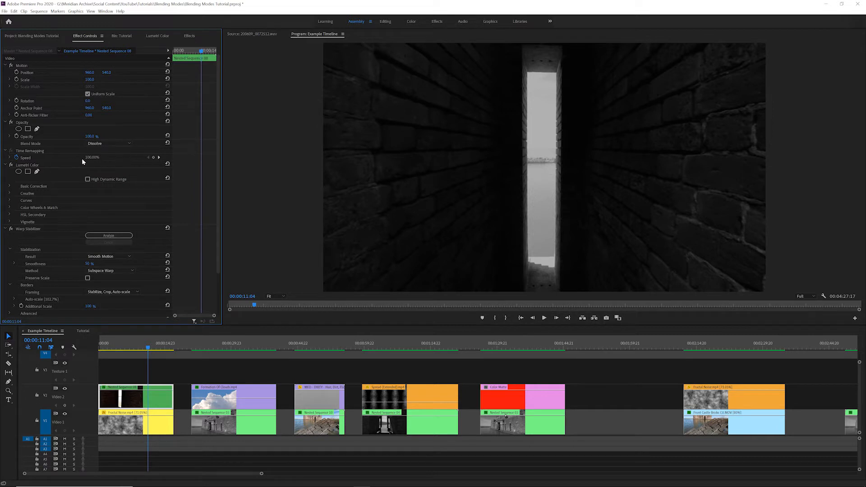
{"action": "type", "text": "50"}
{"action": "key", "text": "Return"}
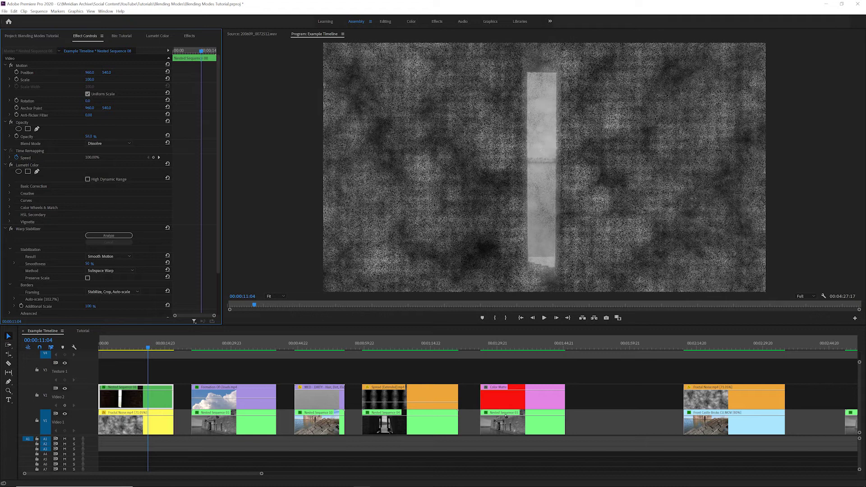
{"action": "left_click_drag", "start_coordinate": [89, 136], "coordinate": [64, 136]}
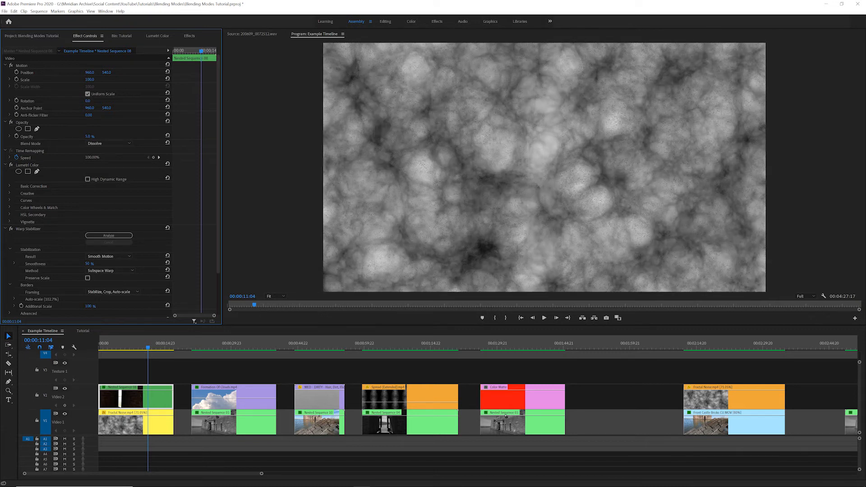
{"action": "left_click_drag", "start_coordinate": [88, 136], "coordinate": [118, 136]}
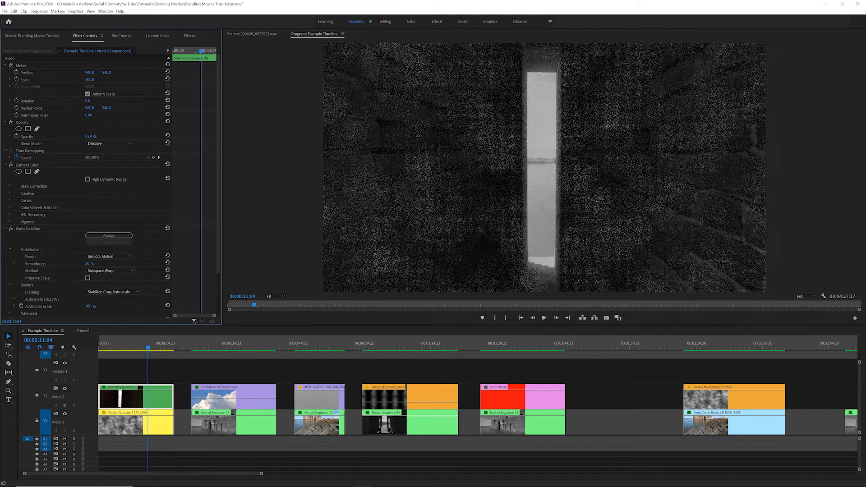
{"action": "left_click_drag", "start_coordinate": [89, 137], "coordinate": [129, 136]}
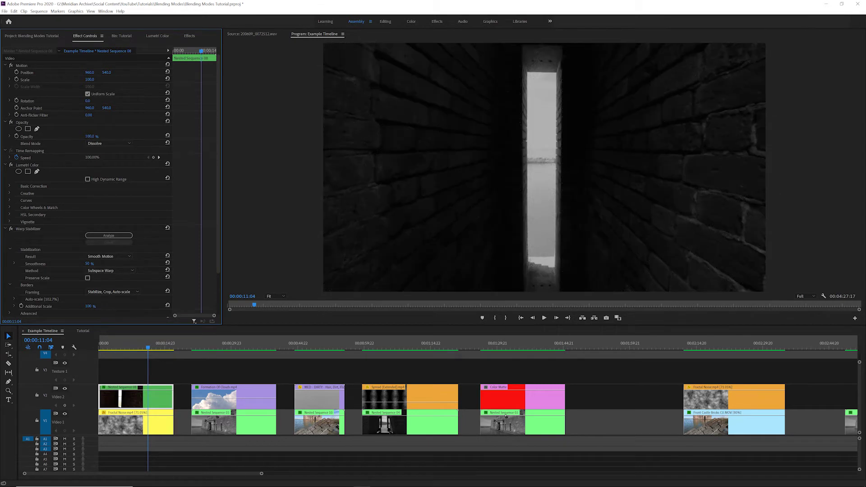
{"action": "left_click", "coordinate": [106, 144]}
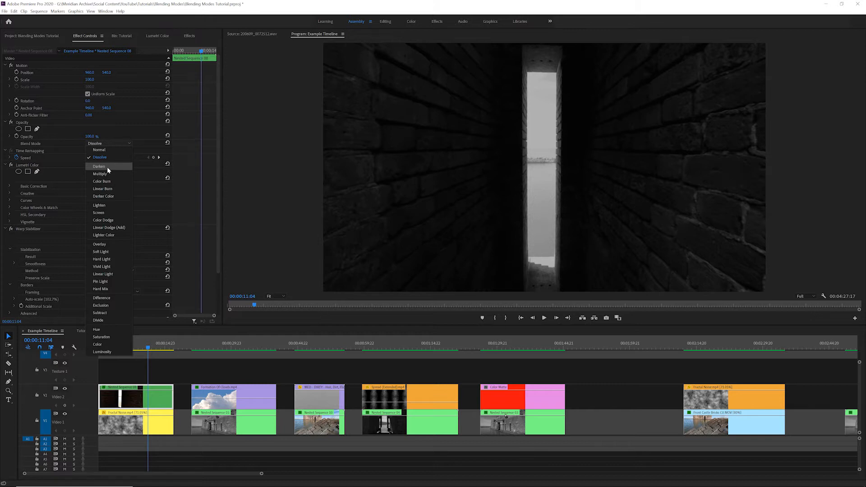
{"action": "left_click", "coordinate": [107, 166]}
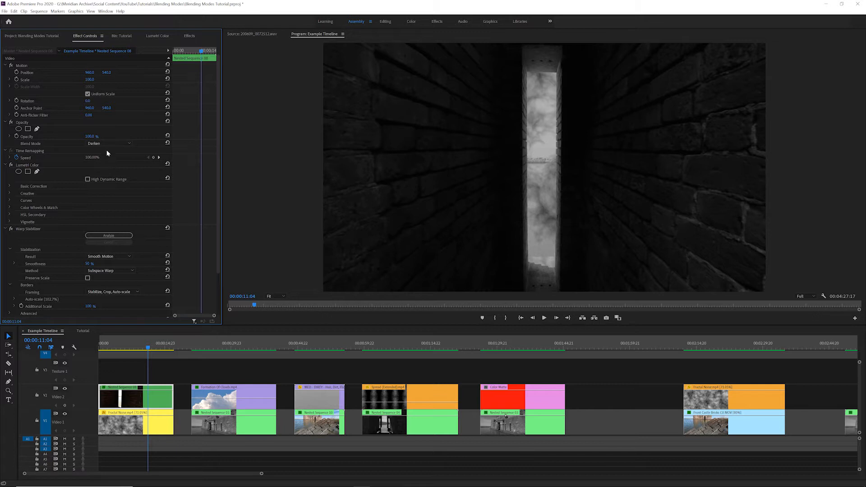
Blend the Formation Of Clouds clip with Color Dodge at reduced opacity and preview it
{"action": "left_click", "coordinate": [199, 343]}
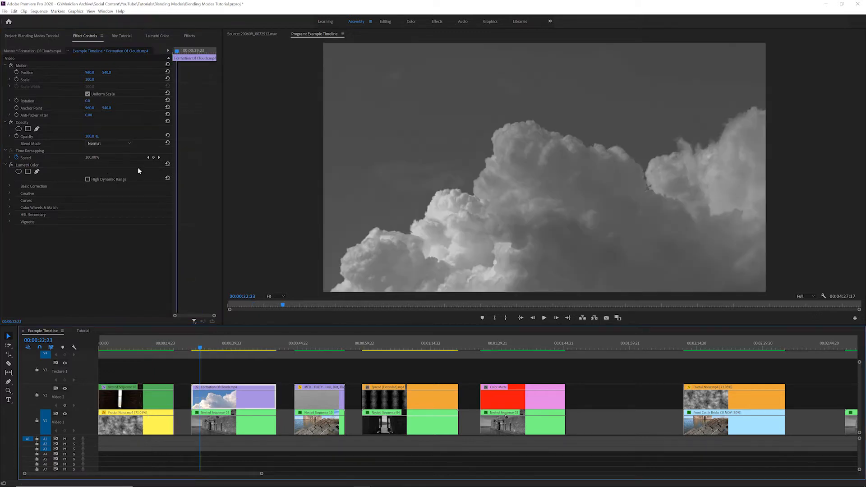
{"action": "left_click", "coordinate": [122, 145]}
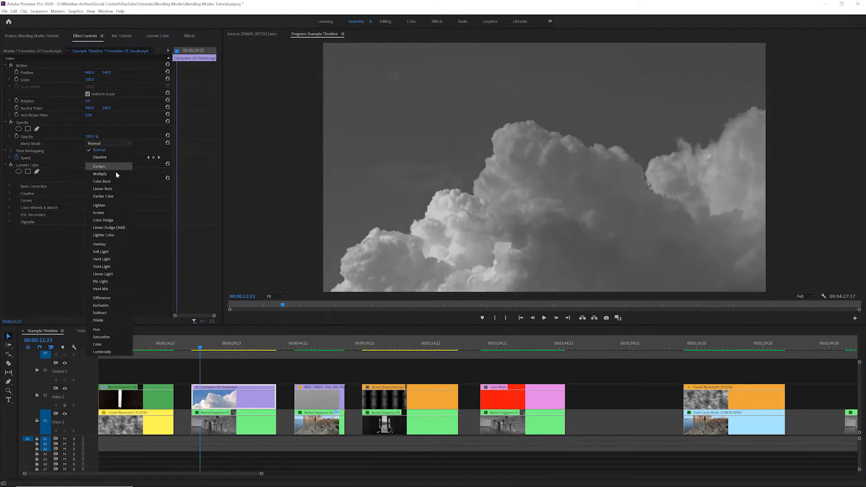
{"action": "left_click", "coordinate": [119, 220]}
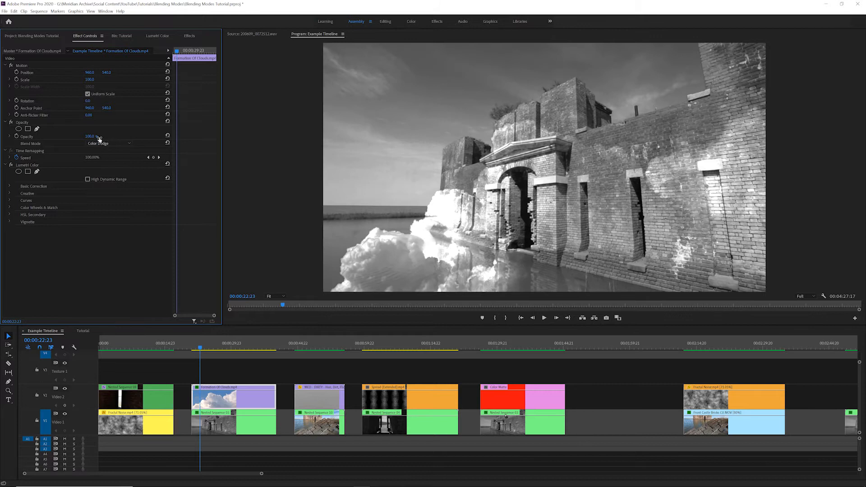
{"action": "left_click_drag", "start_coordinate": [98, 137], "coordinate": [65, 137]}
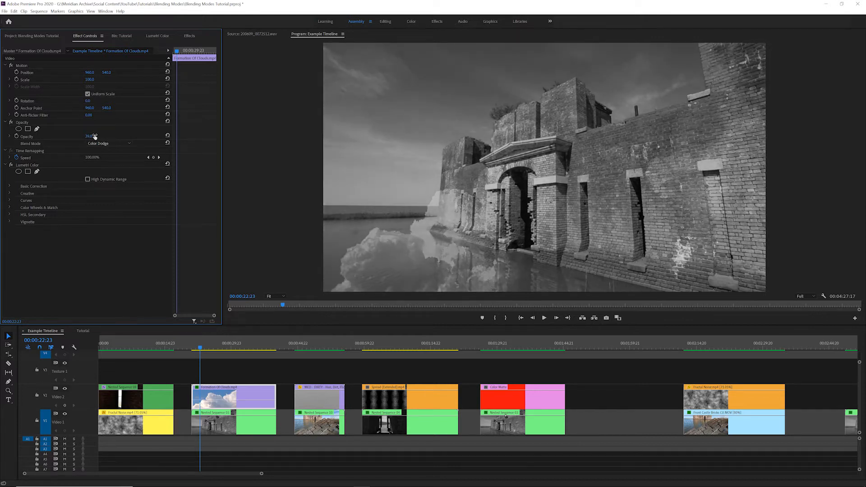
{"action": "key", "text": "space"}
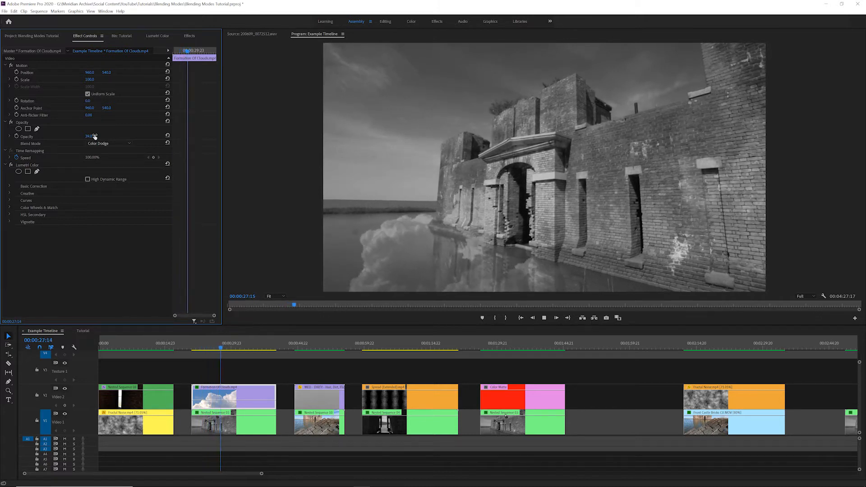
Blend the MED - DIRTY film-dirt clip with Hard Light at full opacity and preview it
{"action": "left_click", "coordinate": [303, 345]}
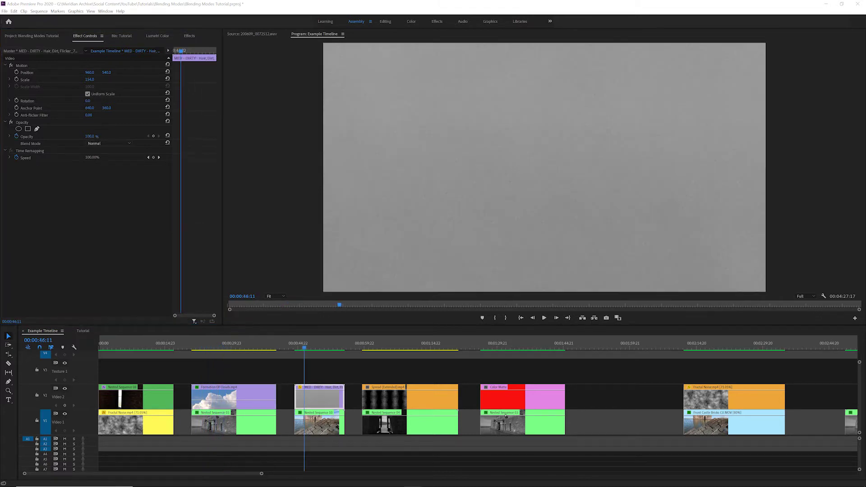
{"action": "left_click", "coordinate": [124, 144]}
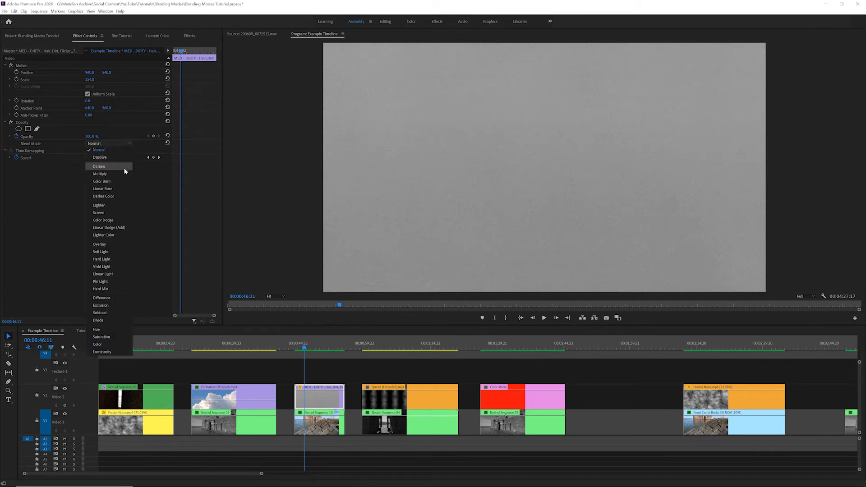
{"action": "left_click", "coordinate": [102, 259]}
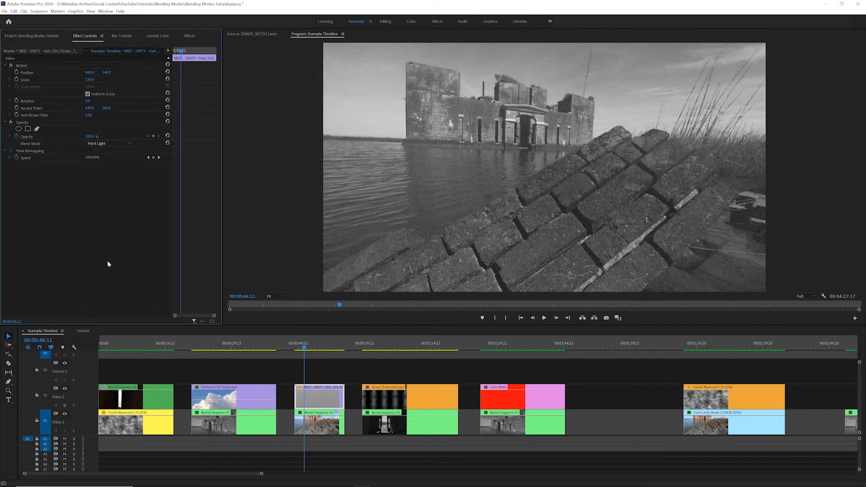
{"action": "key", "text": "space"}
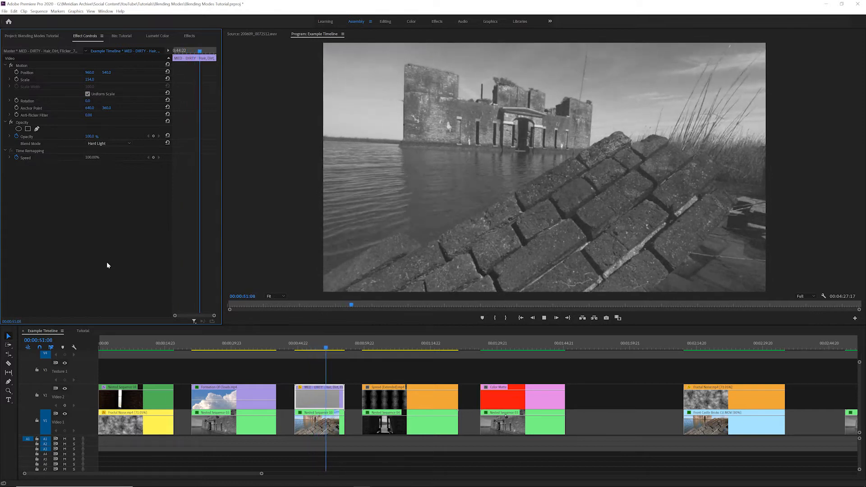
{"action": "left_click", "coordinate": [376, 346]}
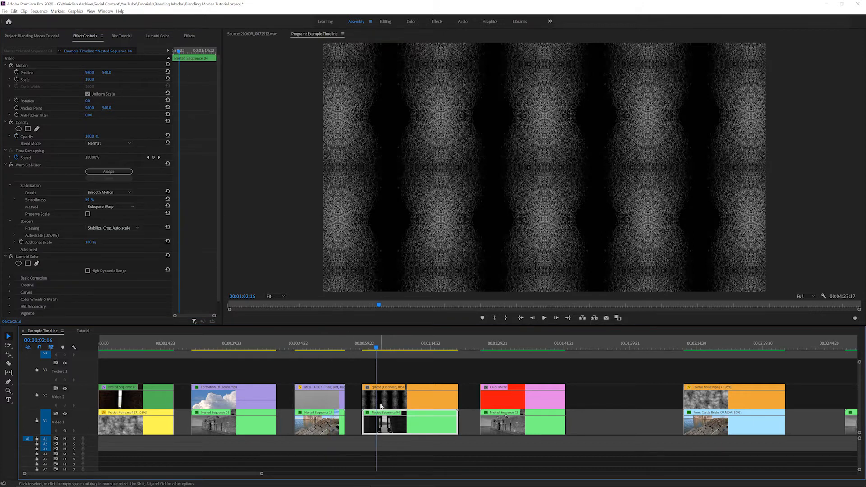
Set the Spread (Extended) clip on V2 to Divide over the corridor footage
{"action": "left_click", "coordinate": [406, 397]}
{"action": "left_click", "coordinate": [119, 143]}
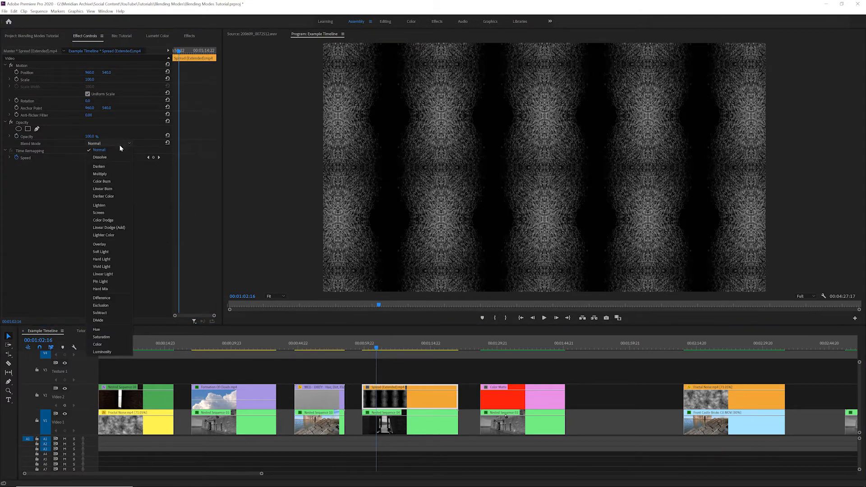
{"action": "left_click", "coordinate": [125, 319]}
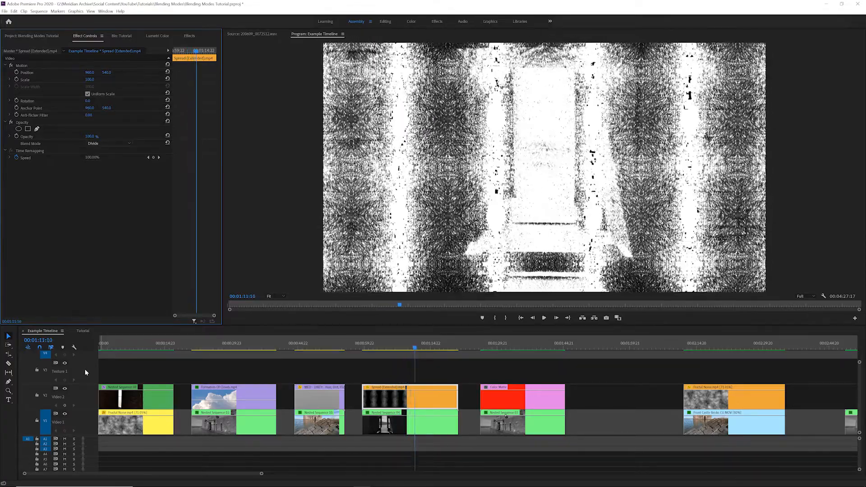
{"action": "key", "text": "space"}
{"action": "left_click", "coordinate": [497, 344]}
{"action": "left_click", "coordinate": [498, 407]}
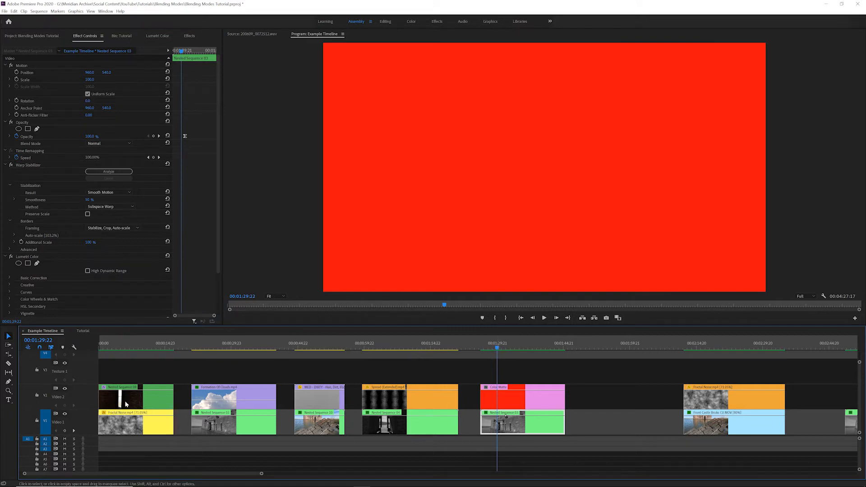
Compare with the matte hidden, then give the red Color Matte the Color blend mode
{"action": "left_click", "coordinate": [65, 389]}
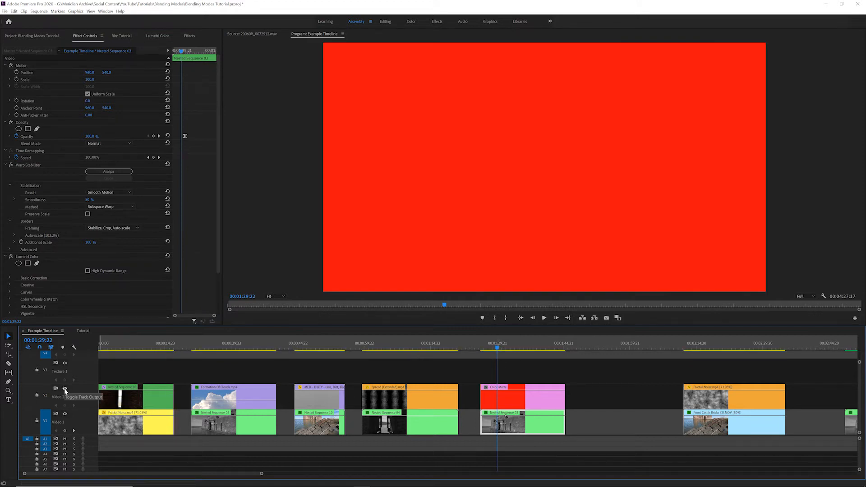
{"action": "left_click", "coordinate": [64, 388]}
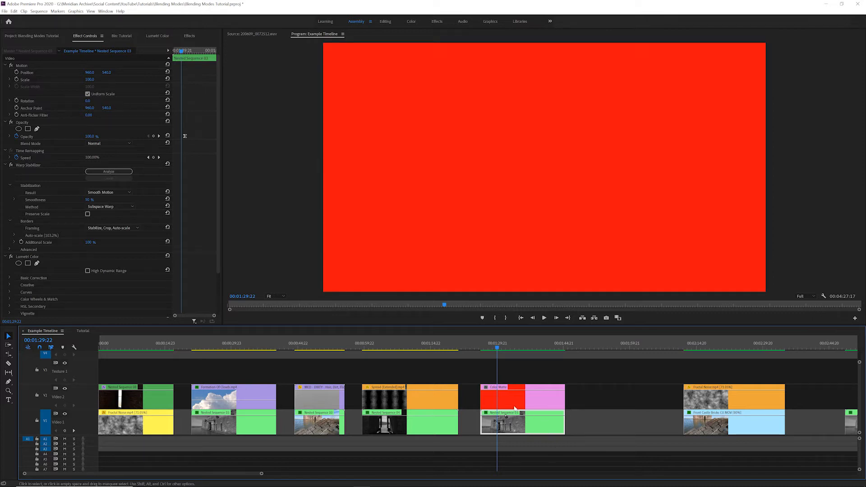
{"action": "left_click", "coordinate": [514, 407]}
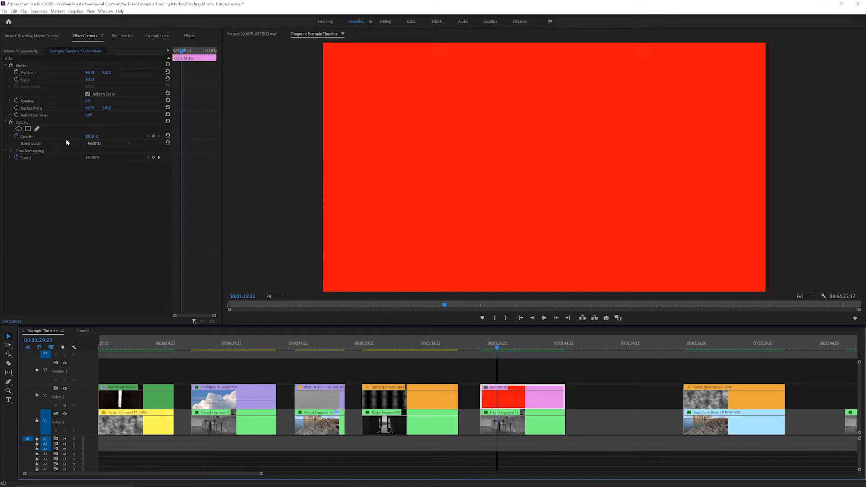
{"action": "left_click", "coordinate": [95, 144]}
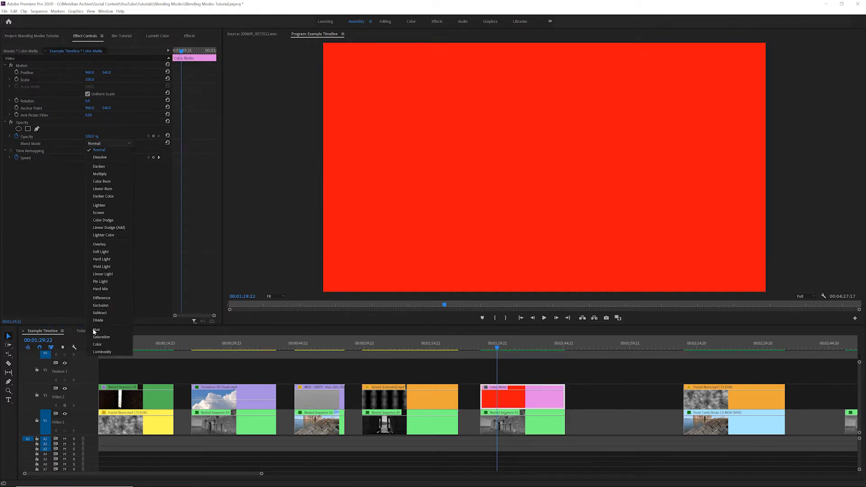
{"action": "left_click", "coordinate": [99, 344]}
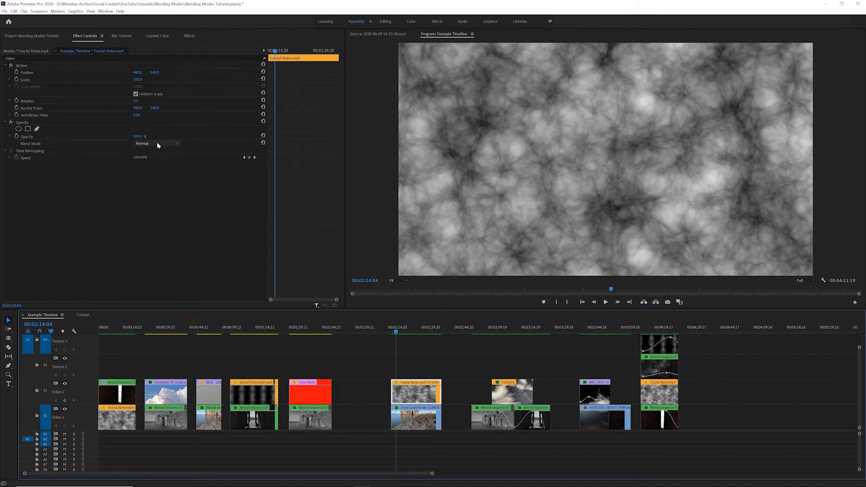
During playback try Multiply and Screen on the Fractal Noise clip, settling on Overlay
{"action": "key", "text": "space"}
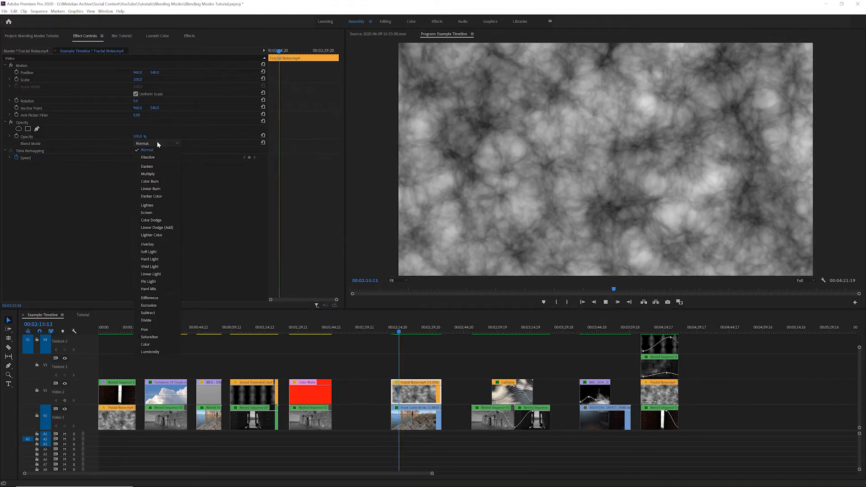
{"action": "left_click", "coordinate": [154, 174]}
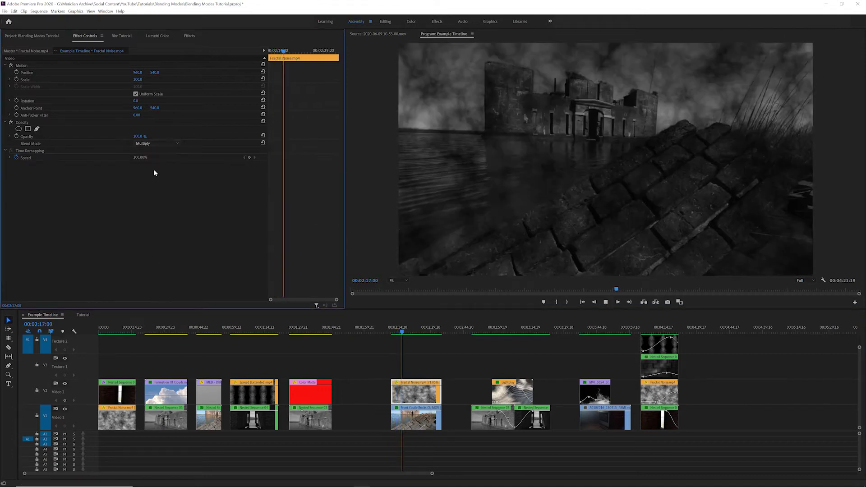
{"action": "left_click", "coordinate": [158, 144]}
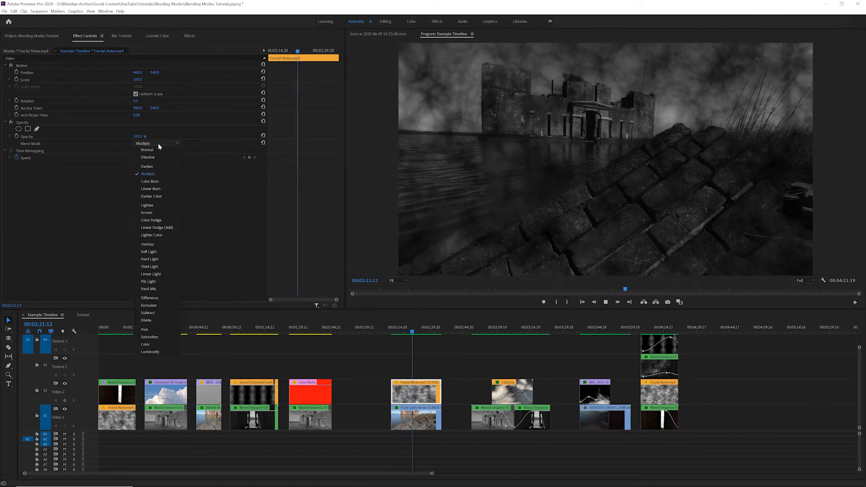
{"action": "left_click", "coordinate": [147, 212]}
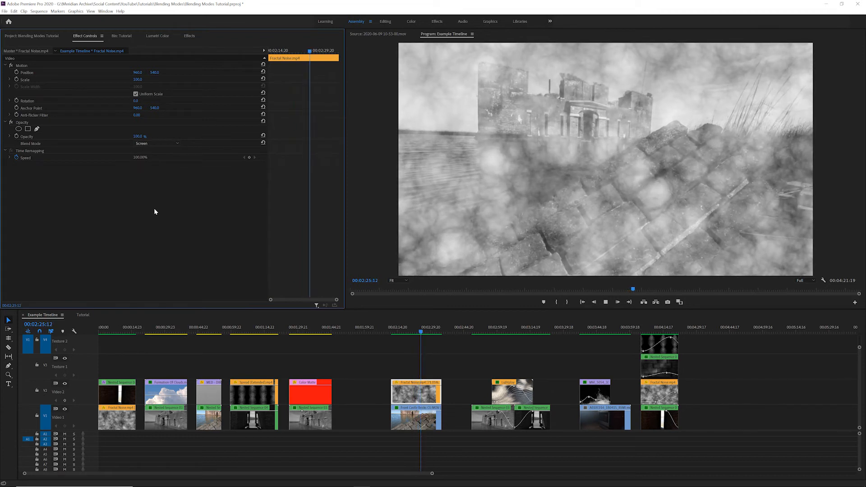
{"action": "left_click", "coordinate": [150, 144]}
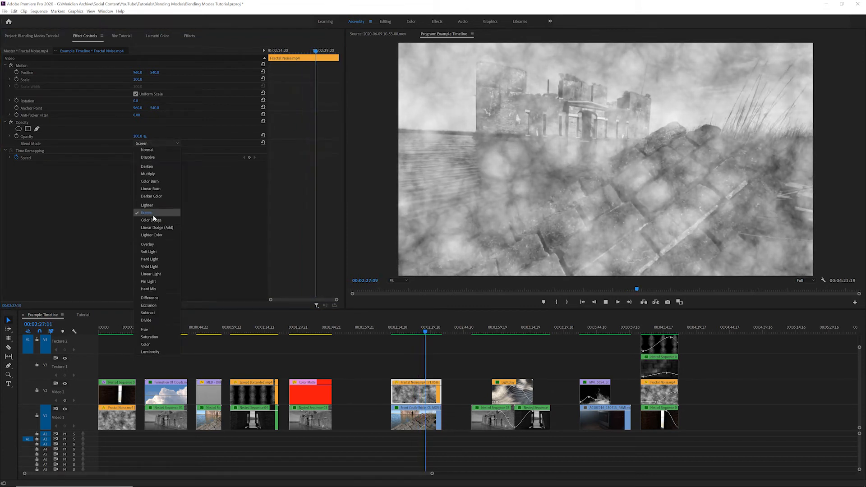
{"action": "left_click", "coordinate": [158, 245]}
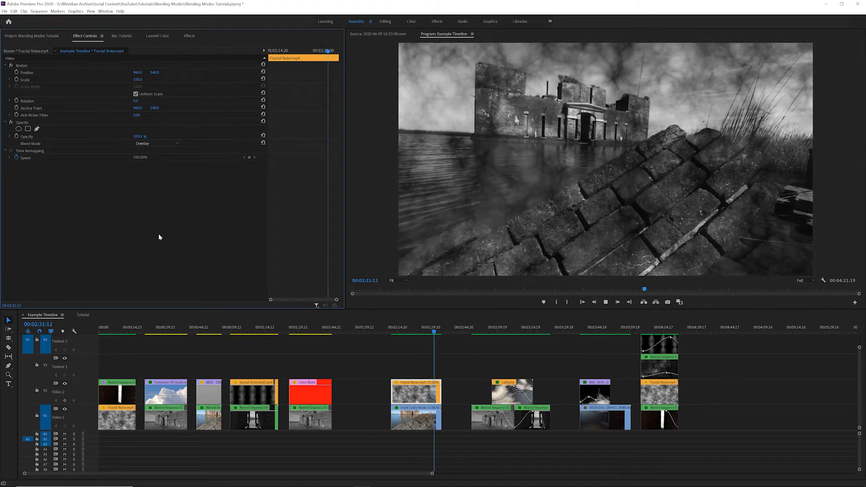
{"action": "key", "text": "space"}
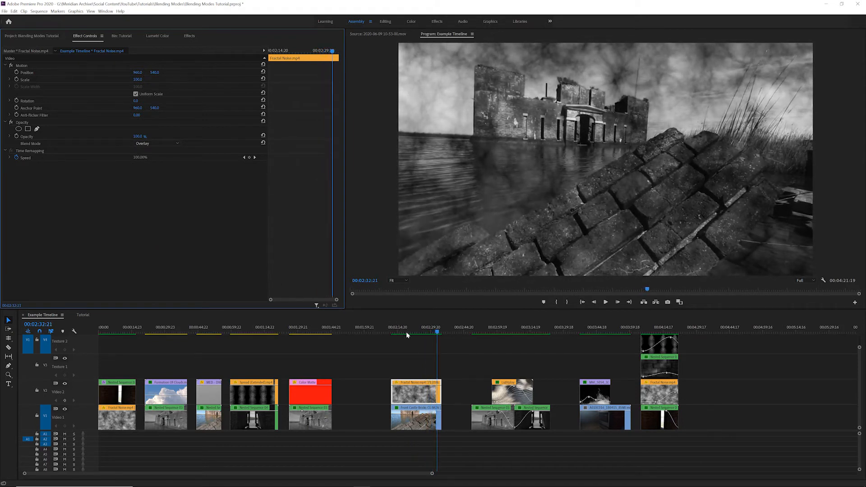
Drag the Fractal Noise overlay's opacity down to around 82%
{"action": "left_click", "coordinate": [404, 332]}
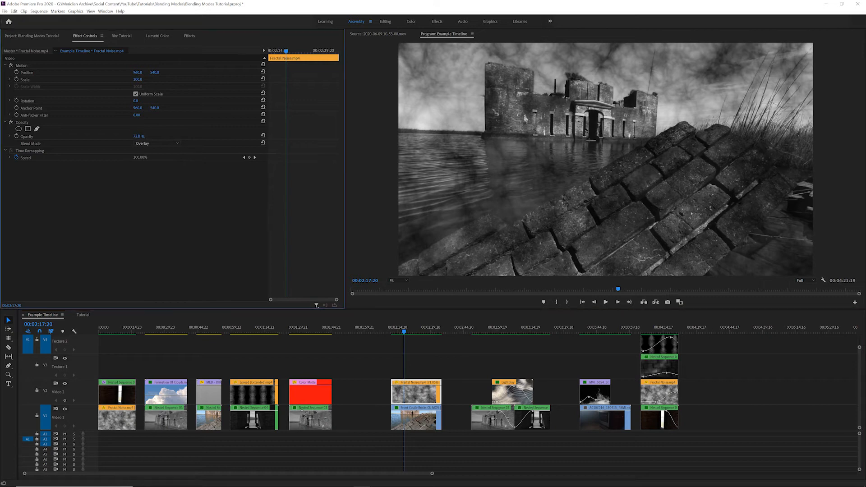
{"action": "left_click_drag", "start_coordinate": [138, 137], "coordinate": [81, 136]}
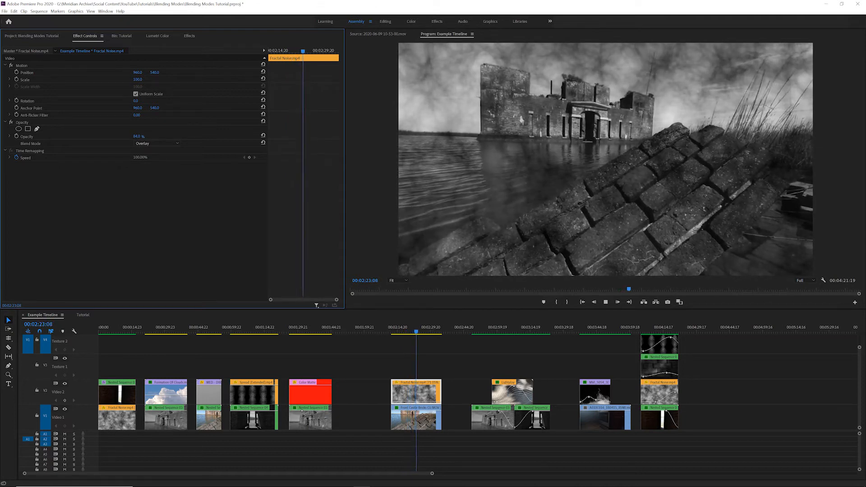
{"action": "key", "text": "Down"}
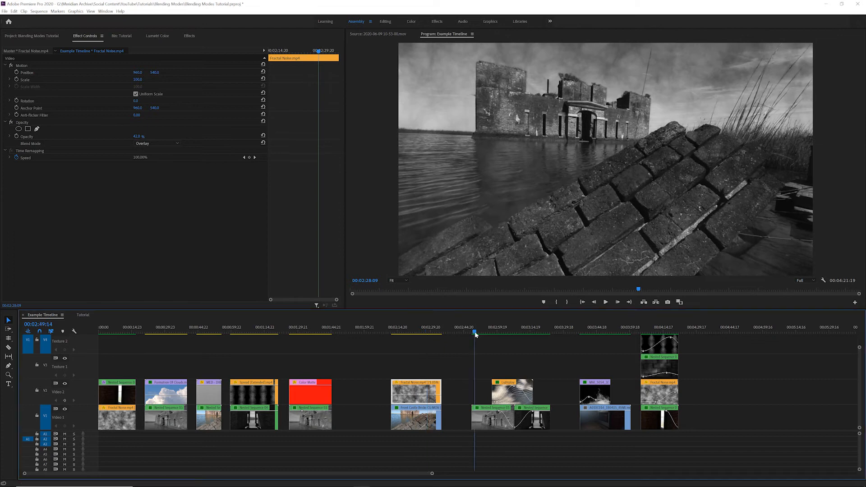
{"action": "key", "text": "d"}
{"action": "key", "text": "space"}
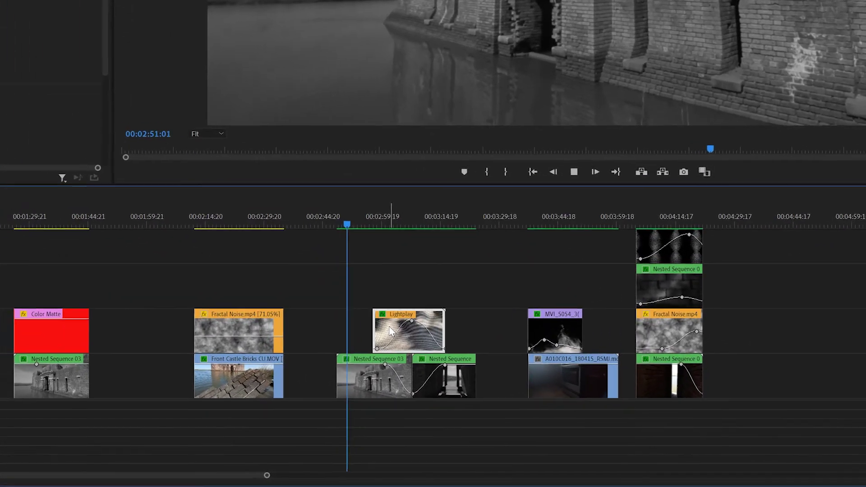
{"action": "left_click", "coordinate": [419, 347]}
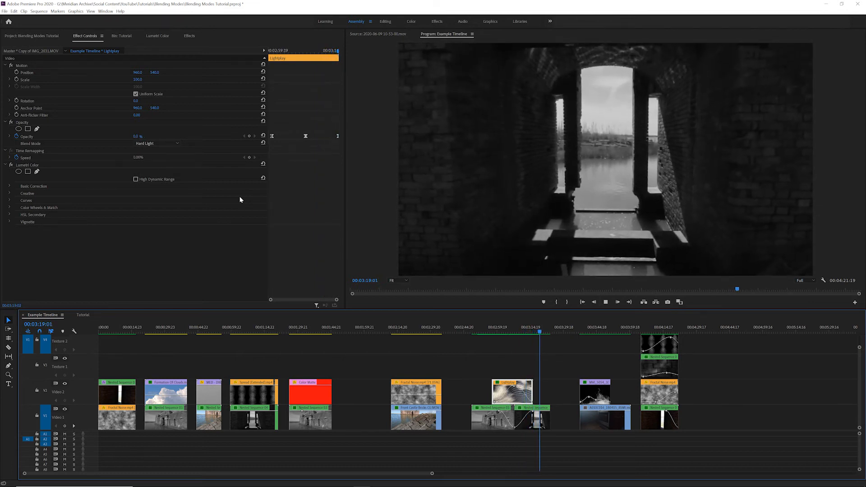
{"action": "key", "text": "space"}
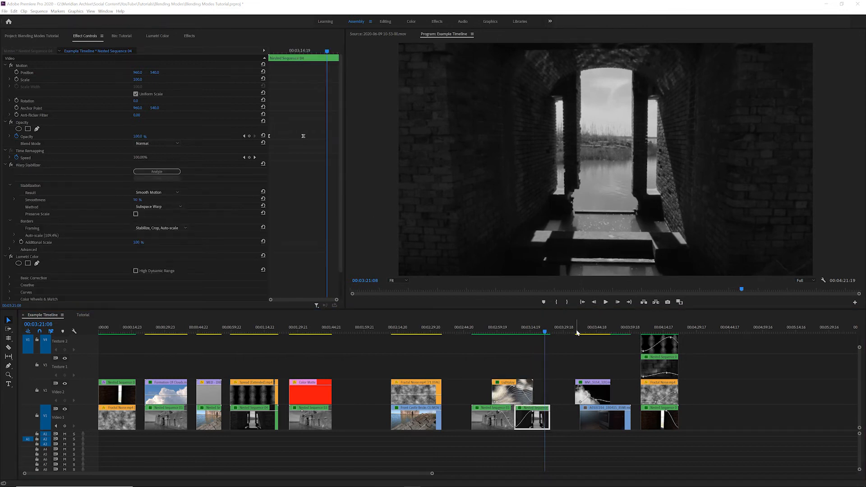
Scrub to the smoke clip, step back two frames, and play the kitchen footage after it
{"action": "left_click", "coordinate": [578, 334]}
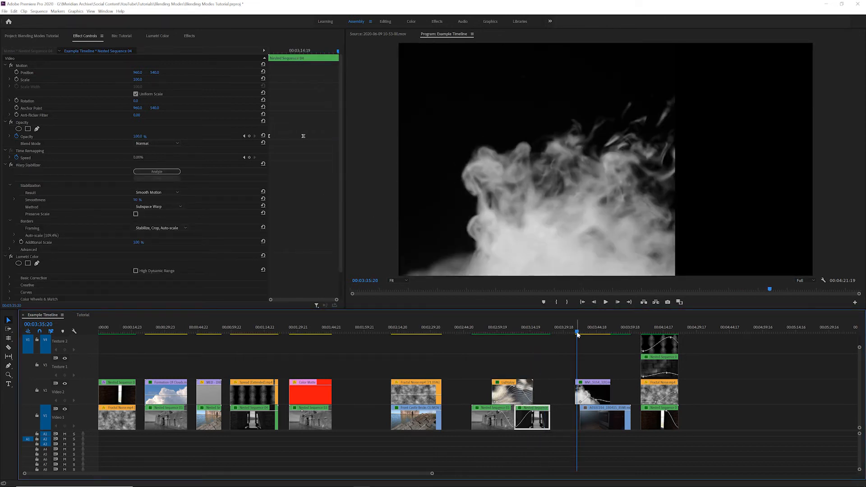
{"action": "key", "text": "Left"}
{"action": "key", "text": "Left"}
{"action": "key", "text": "Left"}
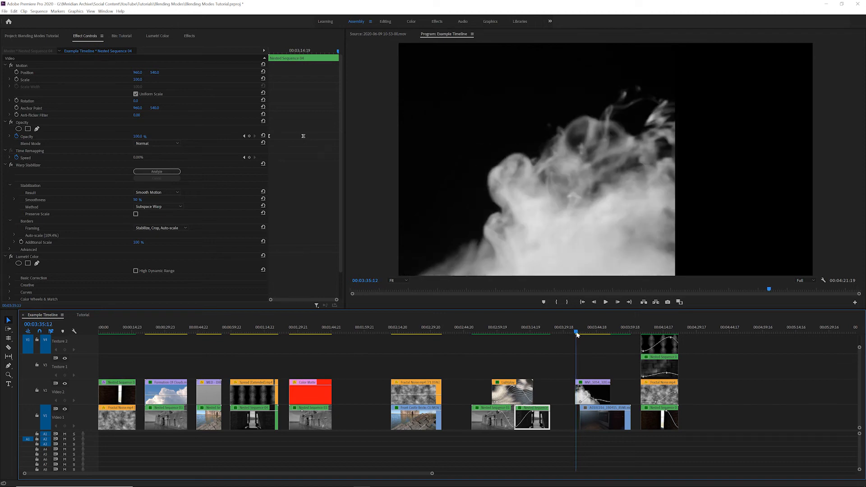
{"action": "key", "text": "Left"}
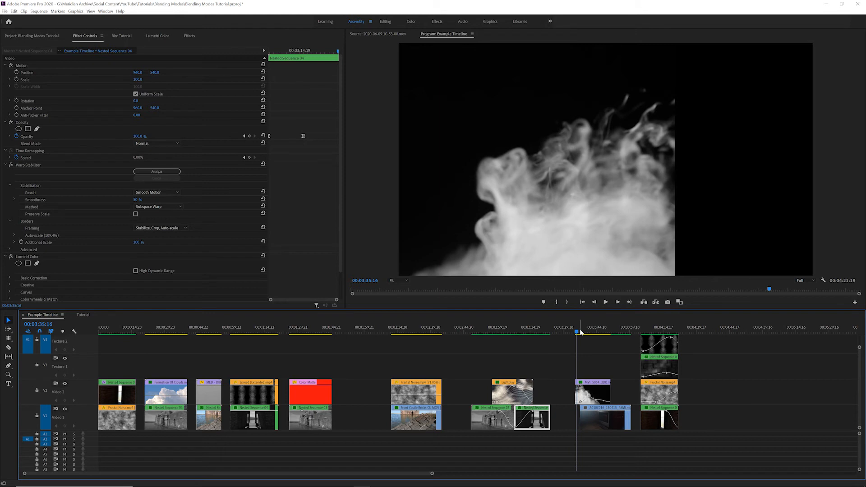
{"action": "left_click", "coordinate": [580, 331]}
{"action": "key", "text": "space"}
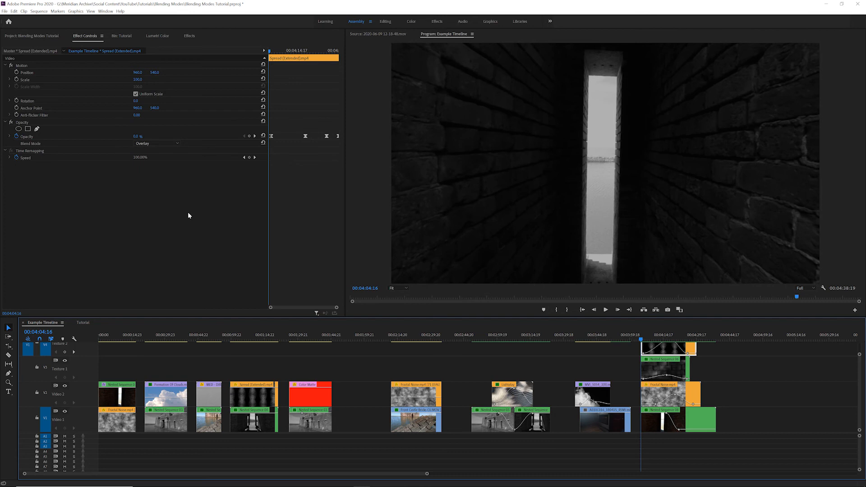
{"action": "key", "text": "space"}
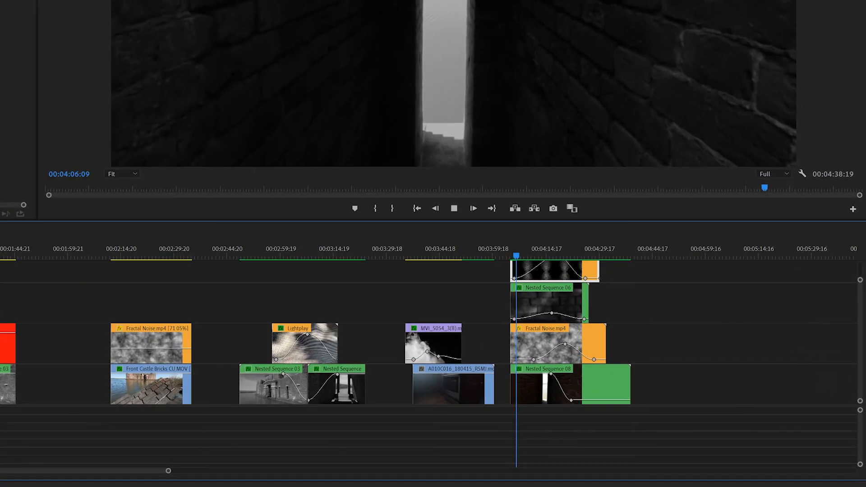